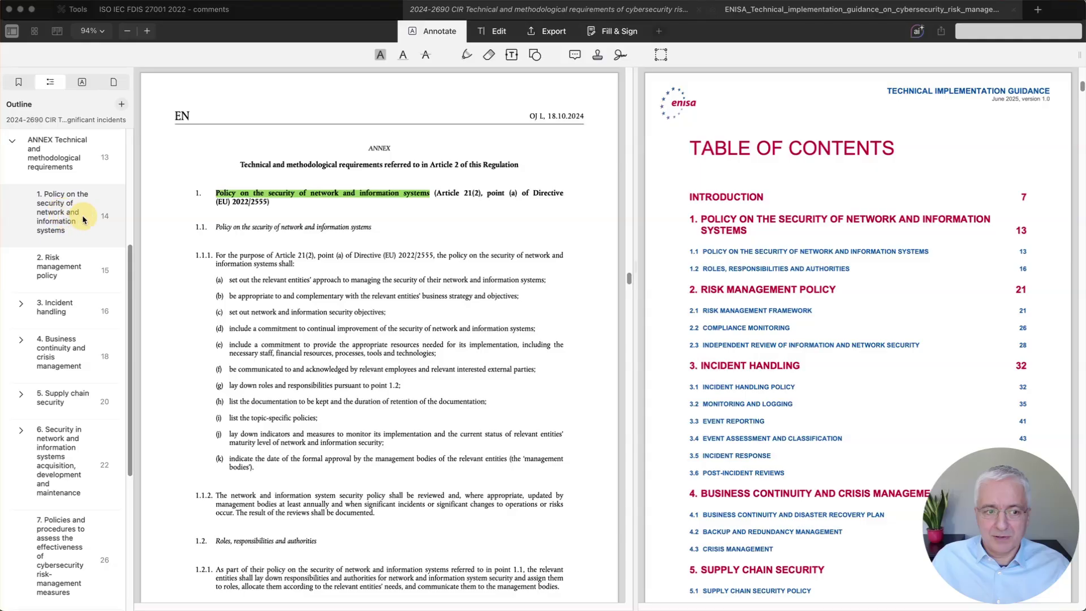
# Step: Jump through annex sections 2, 3 and 4: risk management, incident handling, business continuity
pyautogui.click(53, 269)
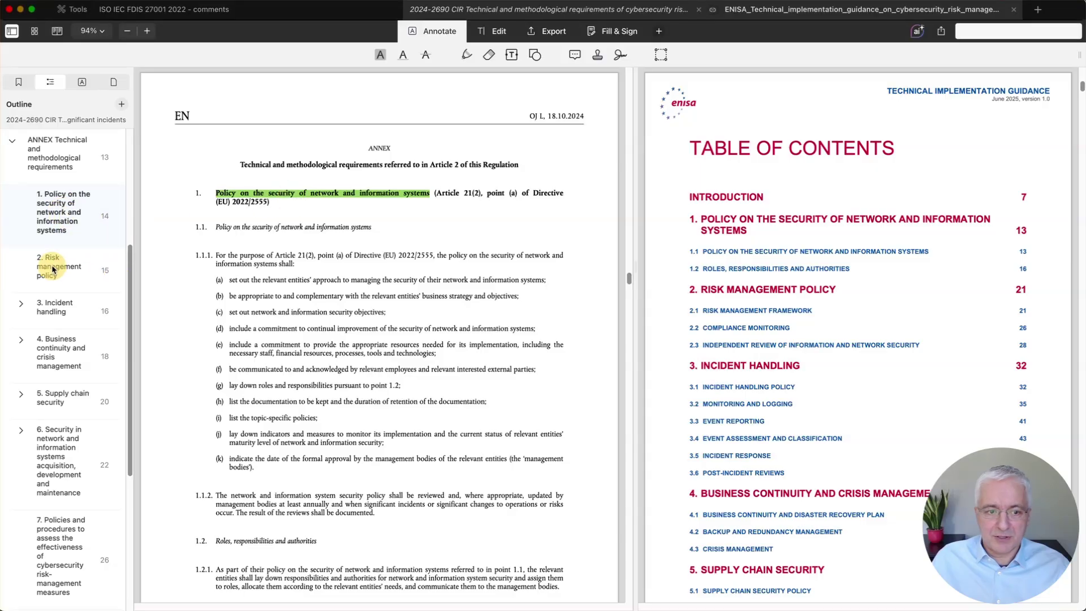
pyautogui.click(52, 268)
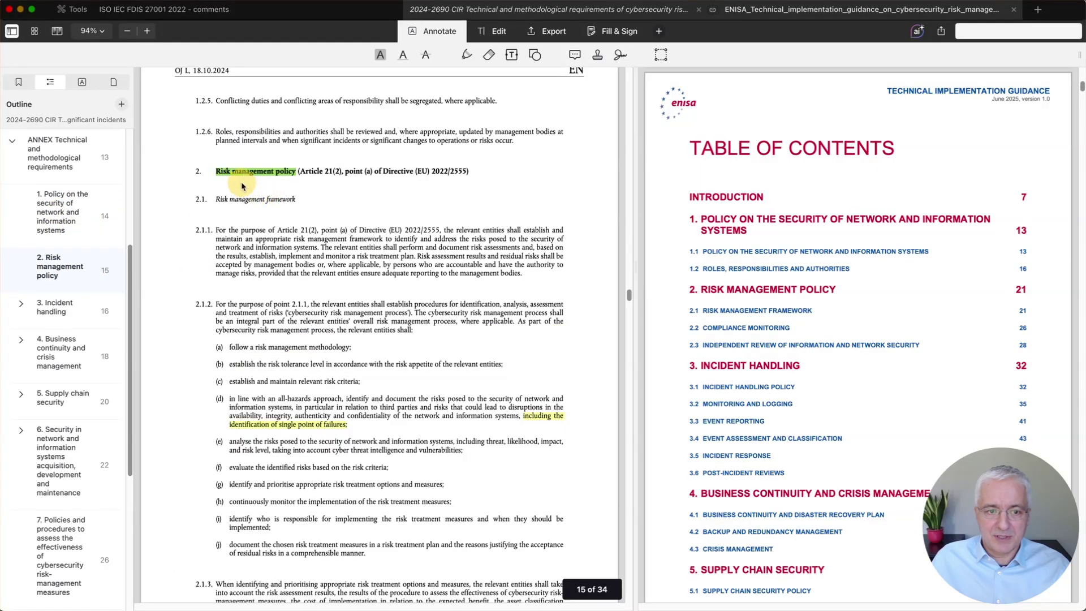
pyautogui.click(64, 315)
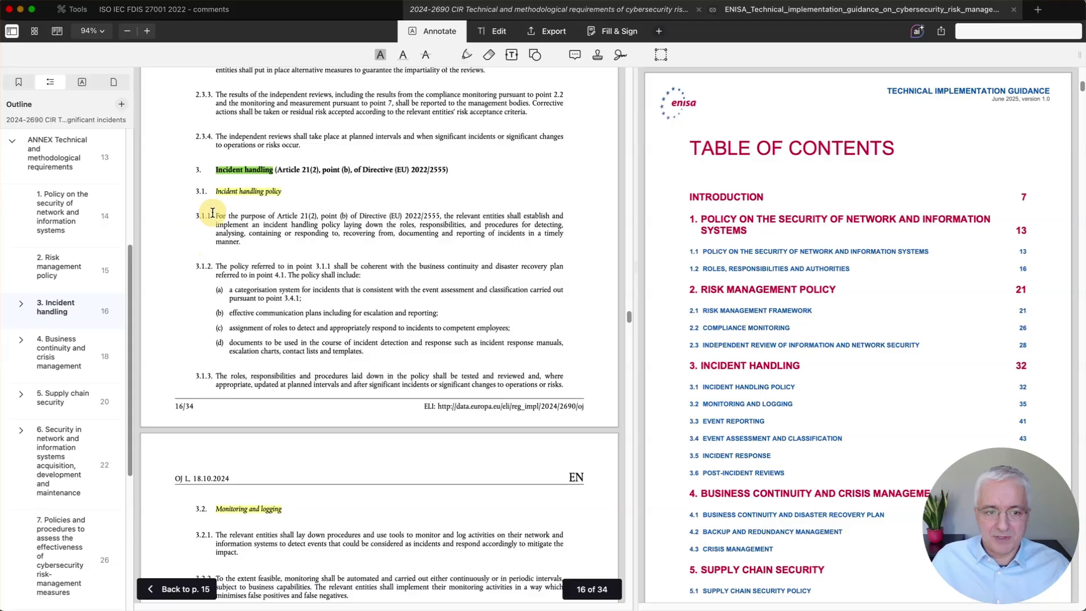
pyautogui.click(50, 358)
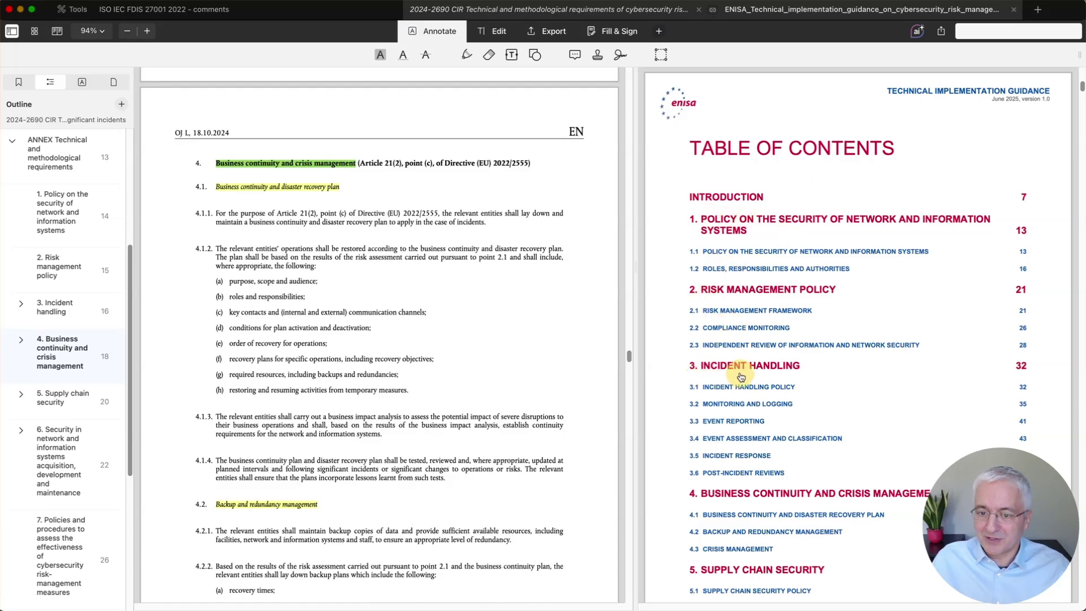
pyautogui.scroll(-4, 740, 376)
pyautogui.scroll(-2, 740, 347)
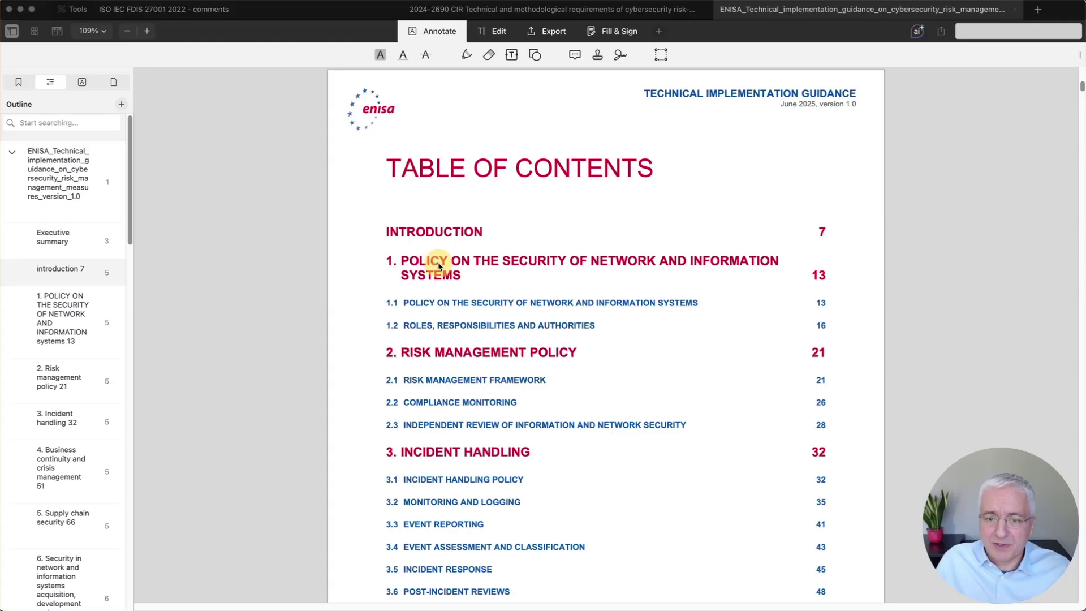
# Step: Jump the ENISA guidance to section 1, network and information security policy
pyautogui.click(442, 265)
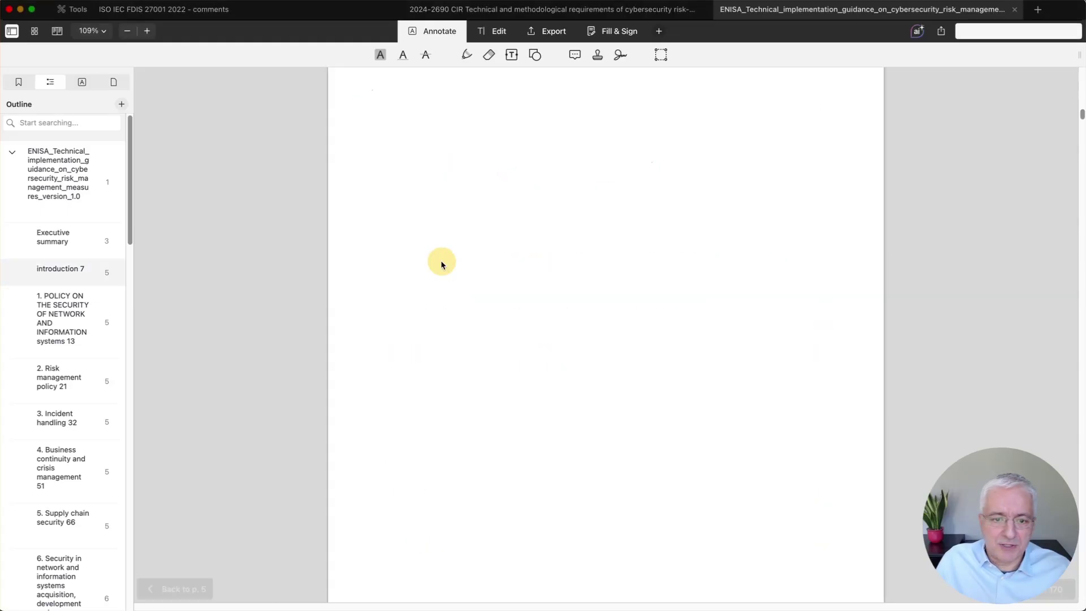
pyautogui.scroll(2, 511, 190)
pyautogui.scroll(1, 510, 158)
pyautogui.scroll(2, 477, 139)
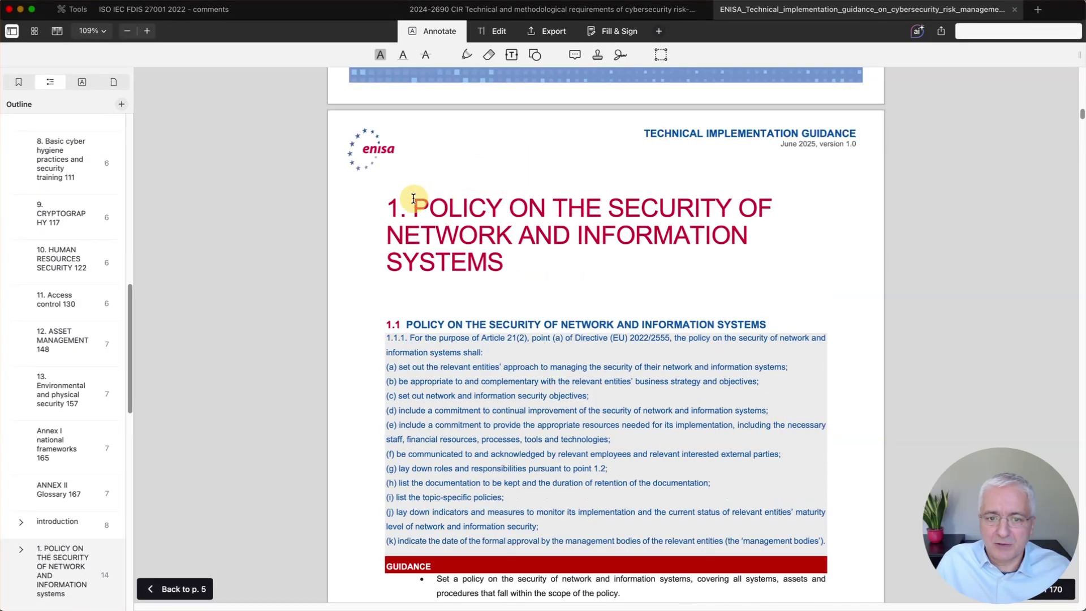
pyautogui.scroll(-3, 485, 259)
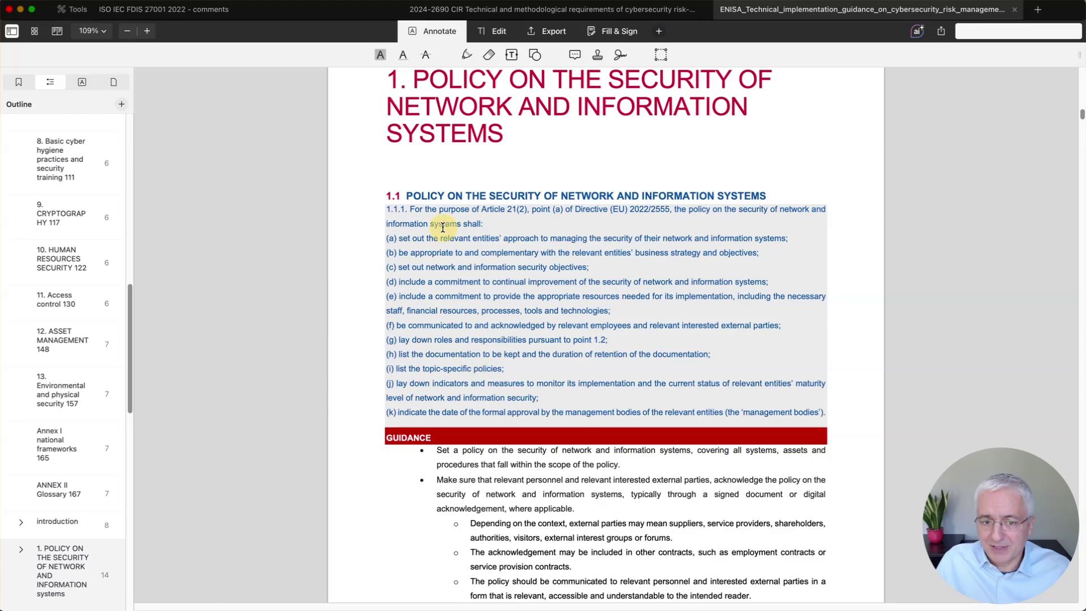
pyautogui.scroll(-5, 531, 270)
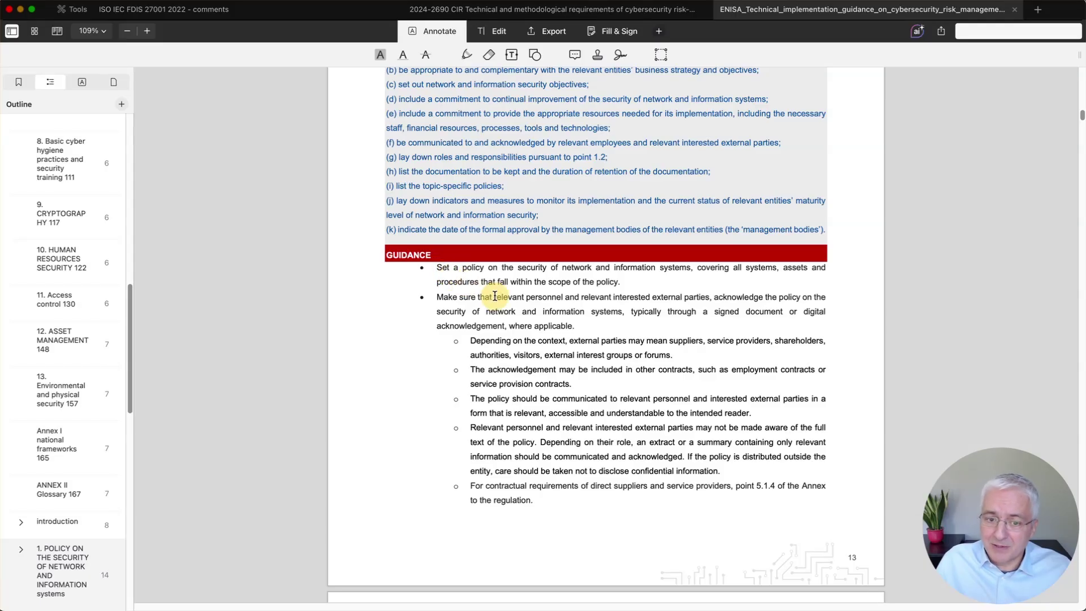
pyautogui.scroll(-1, 505, 293)
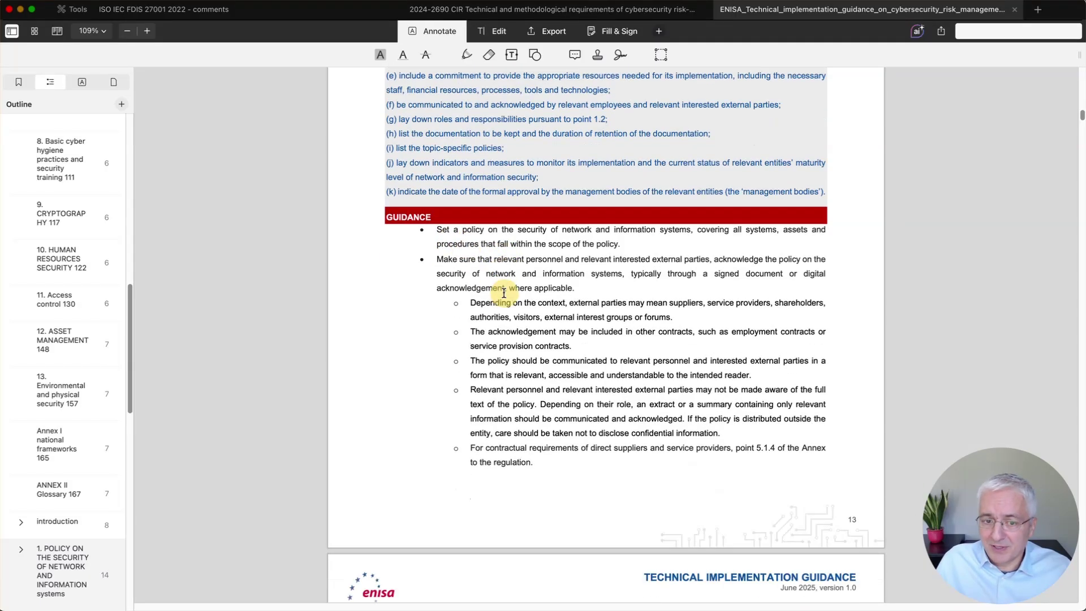
pyautogui.scroll(-3, 516, 274)
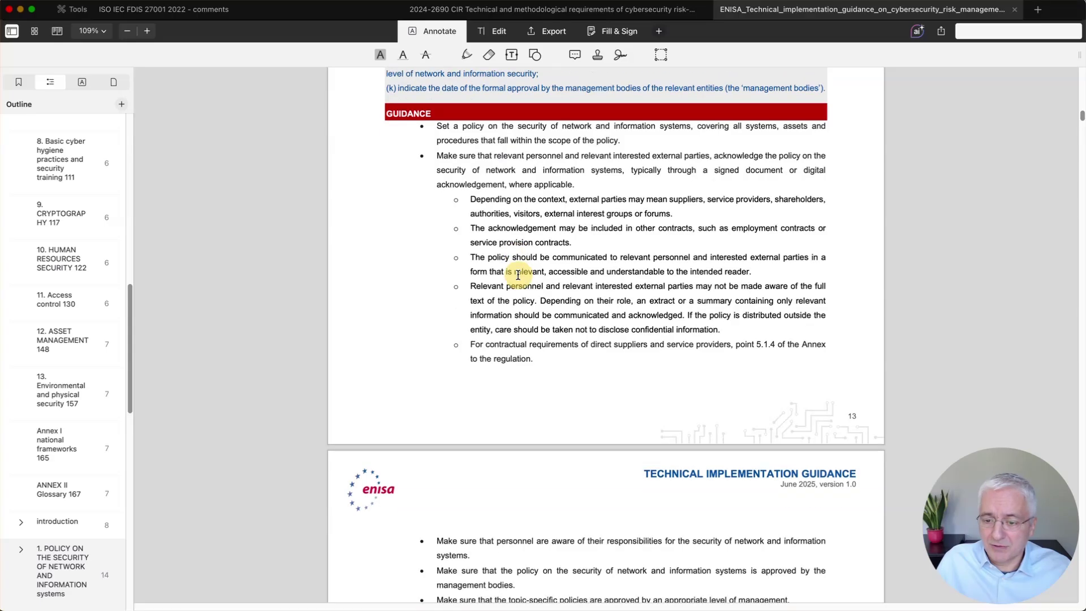
pyautogui.scroll(-3, 518, 274)
pyautogui.scroll(-6, 513, 267)
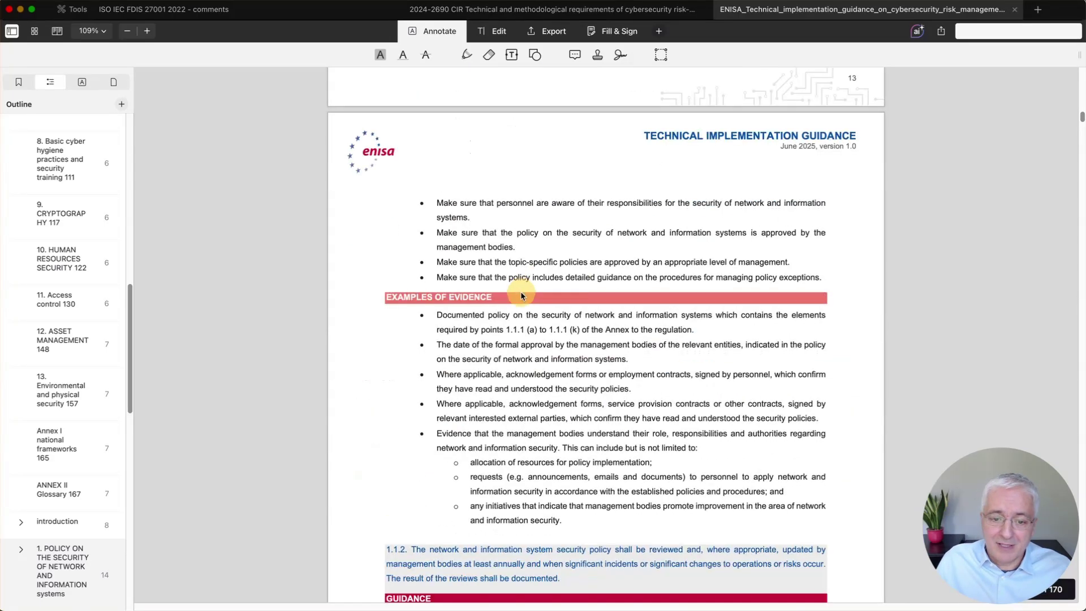
pyautogui.scroll(-2, 505, 255)
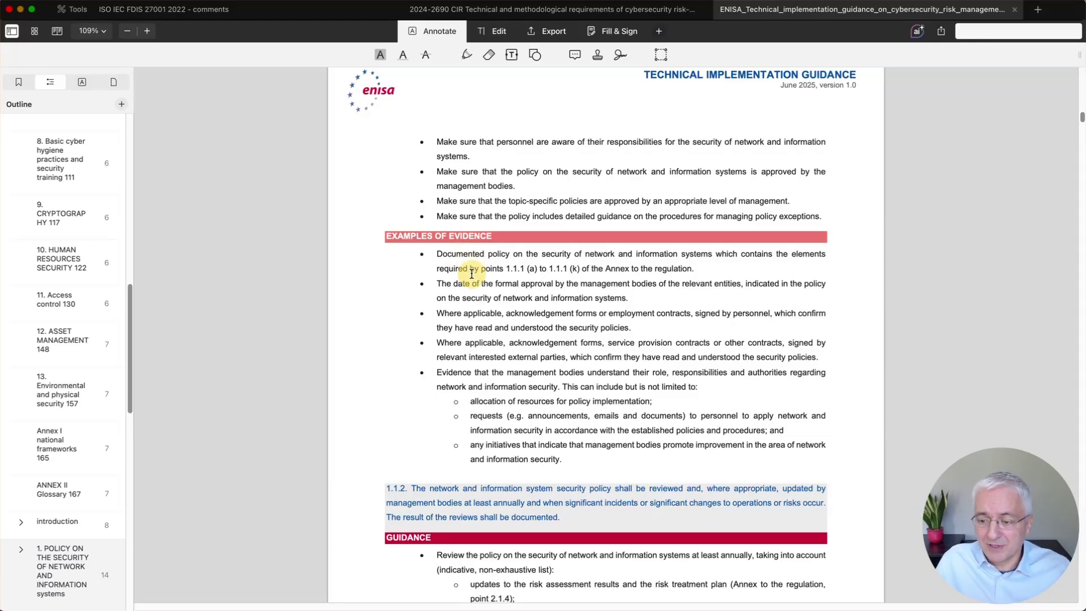
pyautogui.scroll(-5, 498, 283)
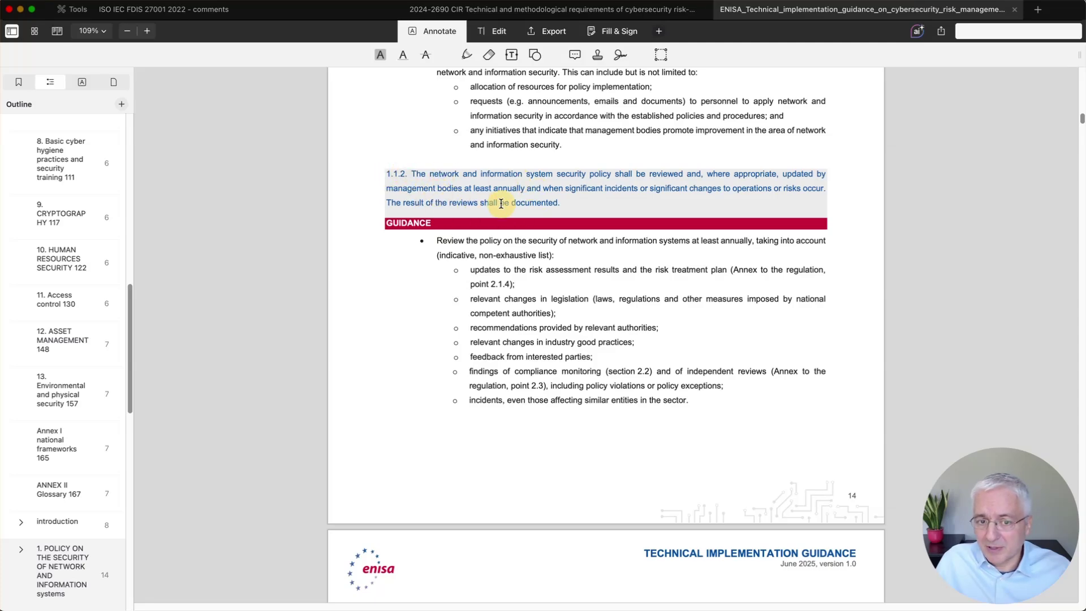
pyautogui.scroll(-1, 543, 281)
pyautogui.scroll(-3, 556, 304)
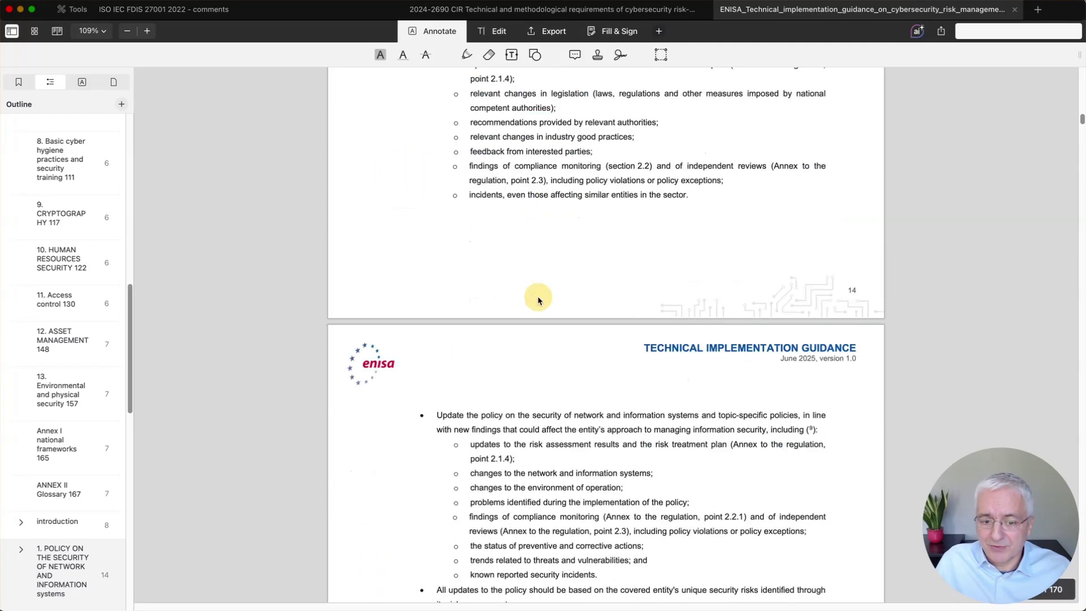
pyautogui.scroll(-4, 539, 298)
pyautogui.scroll(-2, 538, 296)
pyautogui.scroll(-1, 535, 294)
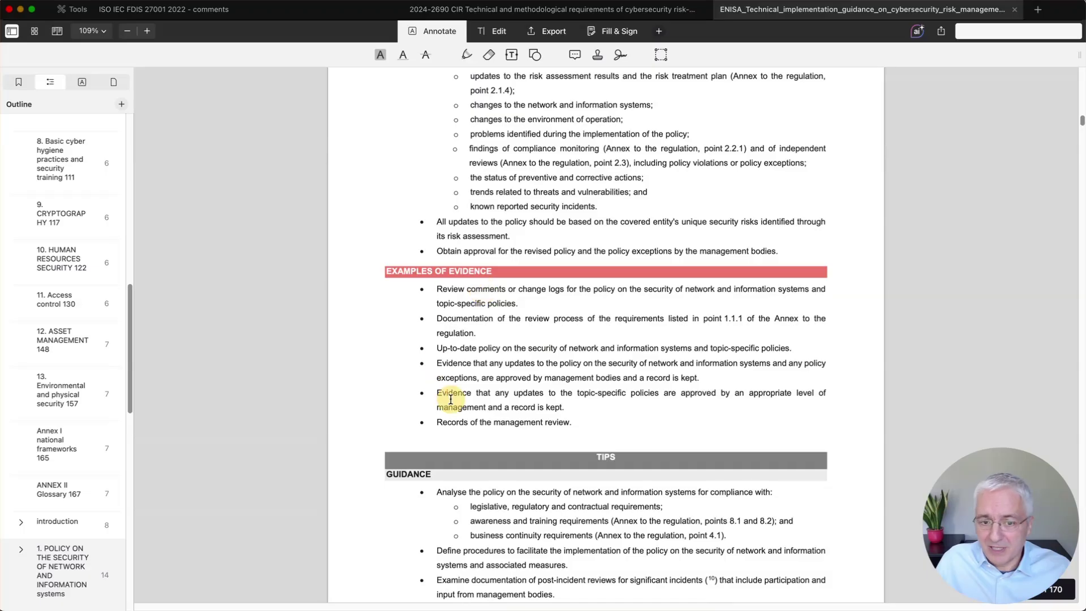
pyautogui.scroll(-2, 497, 323)
pyautogui.scroll(-1, 485, 314)
pyautogui.scroll(-1, 495, 275)
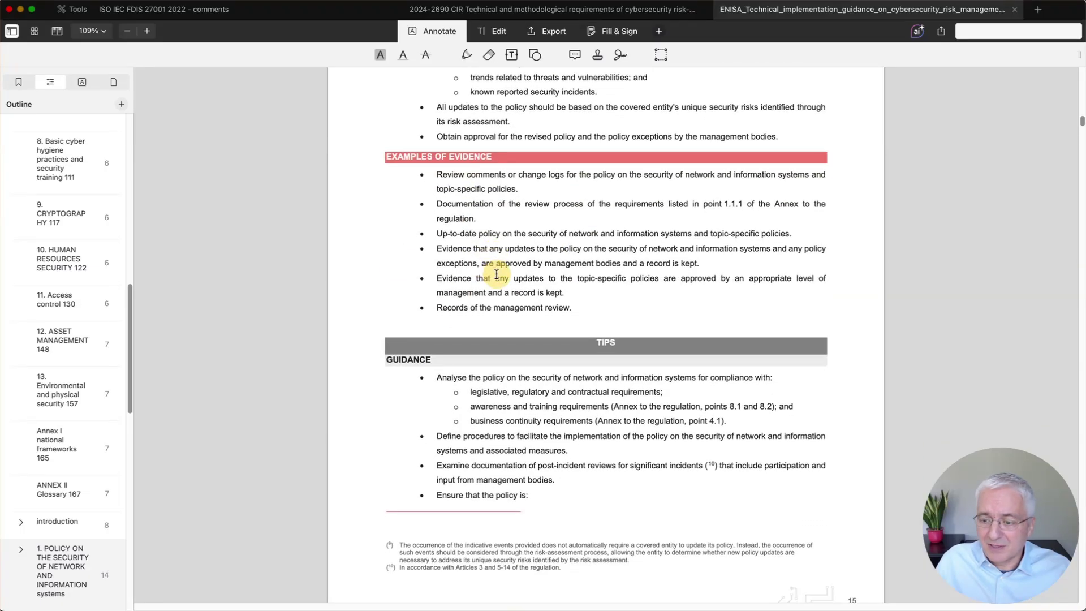
pyautogui.scroll(-1, 505, 277)
pyautogui.scroll(-3, 517, 288)
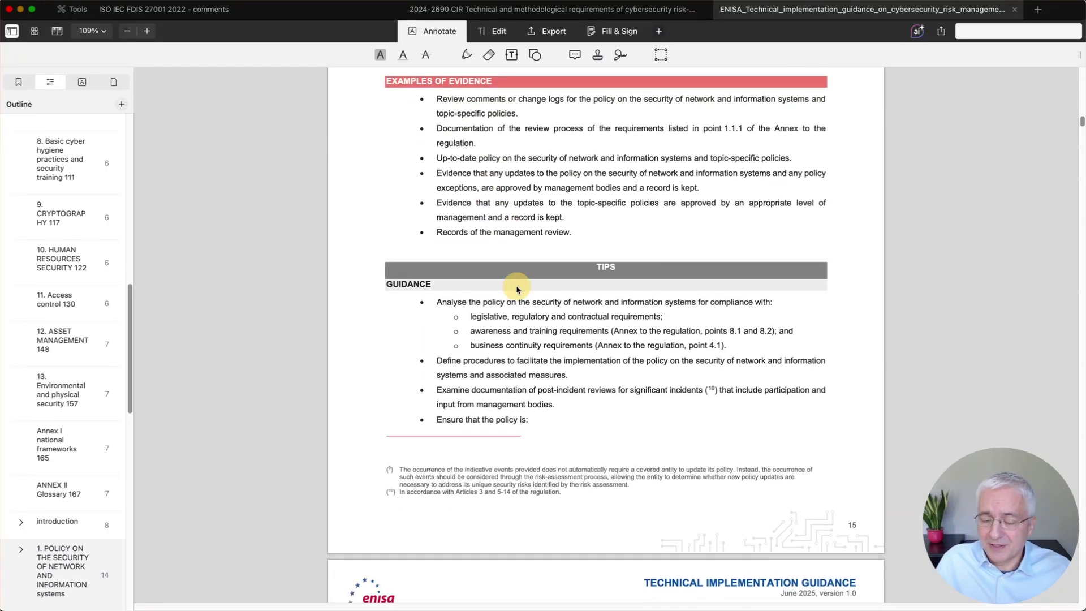
pyautogui.scroll(-1, 544, 279)
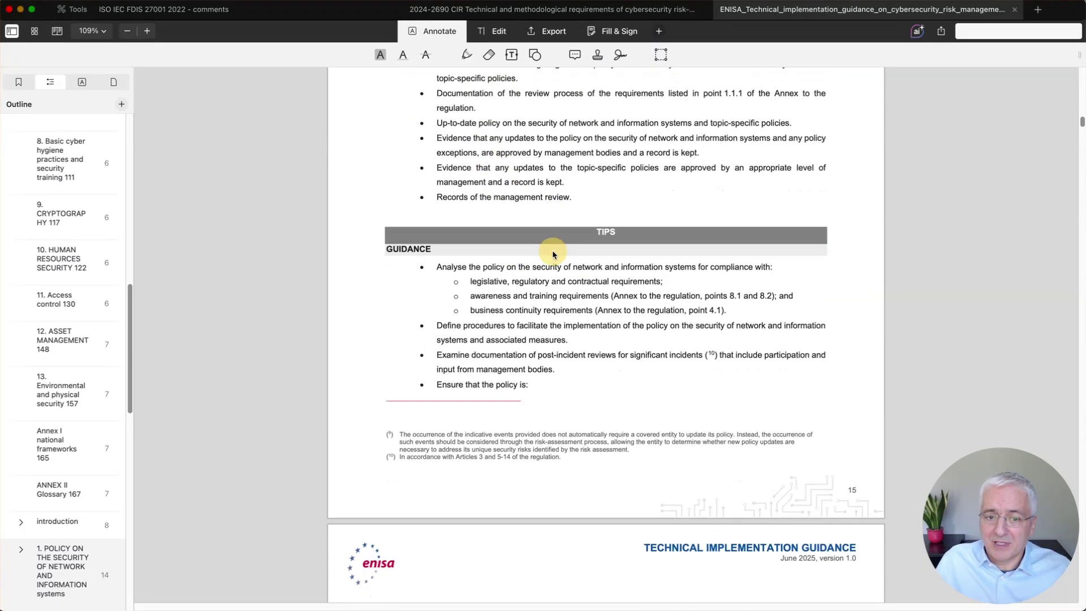
pyautogui.scroll(-1, 553, 250)
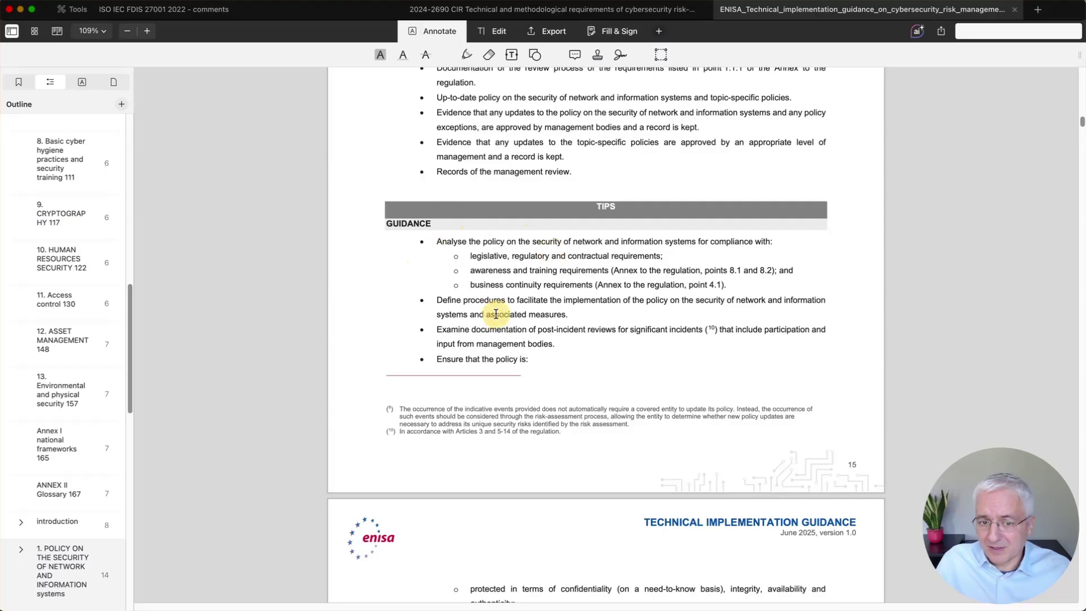
pyautogui.scroll(-1, 503, 267)
pyautogui.scroll(-3, 461, 289)
pyautogui.scroll(-1, 484, 371)
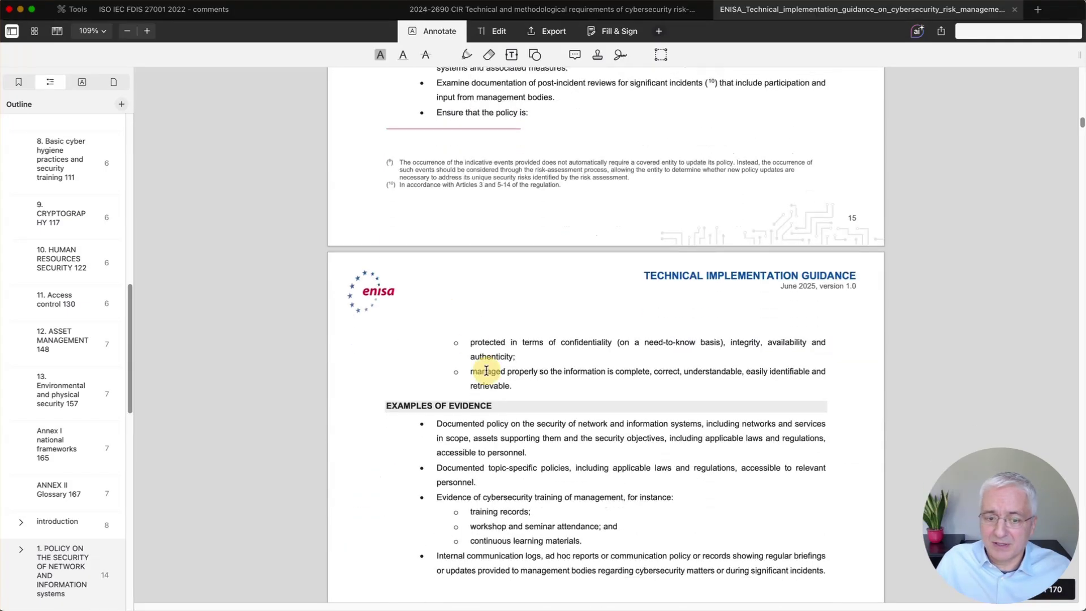
pyautogui.scroll(-4, 473, 400)
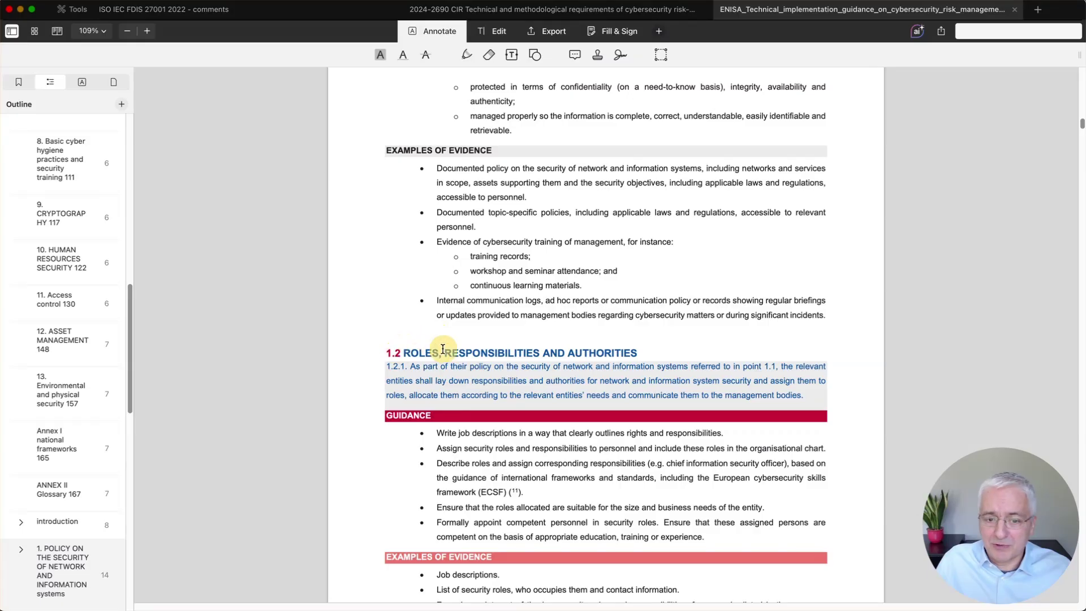
pyautogui.scroll(-1, 443, 347)
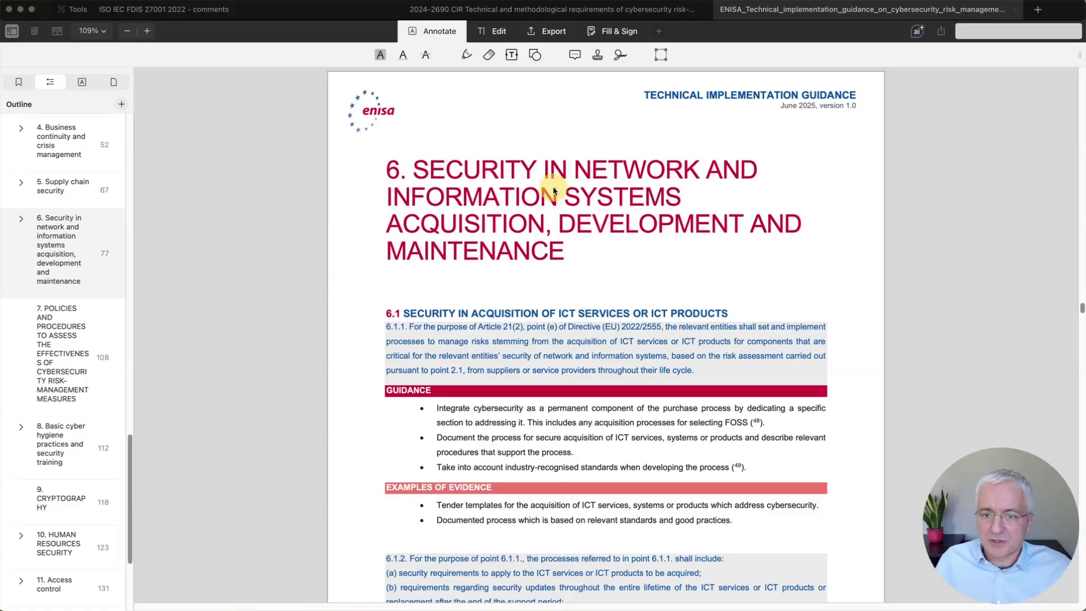
pyautogui.scroll(-3, 475, 288)
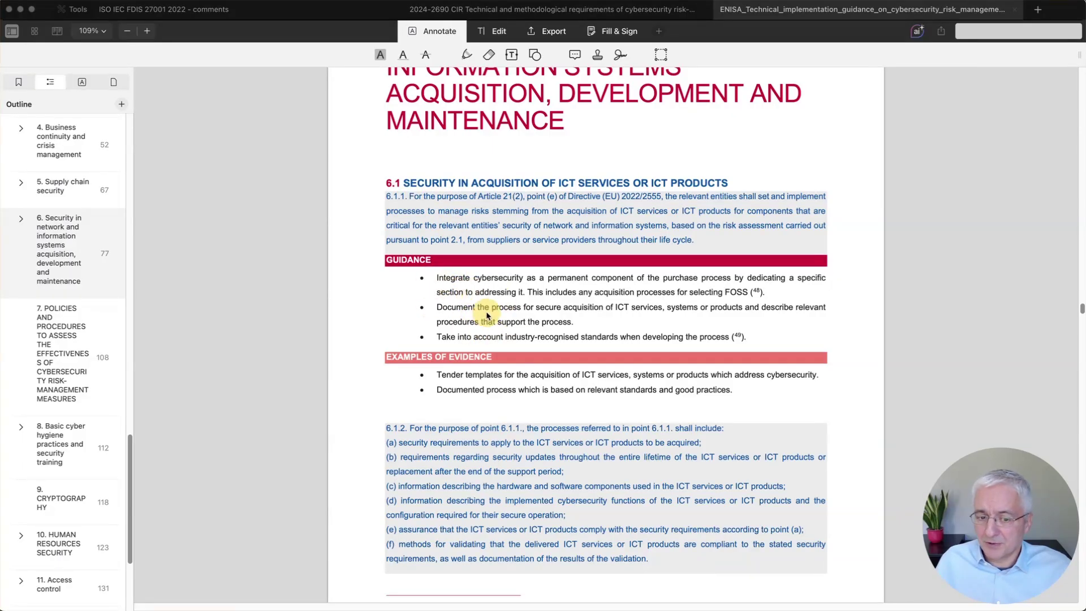
pyautogui.scroll(-5, 484, 311)
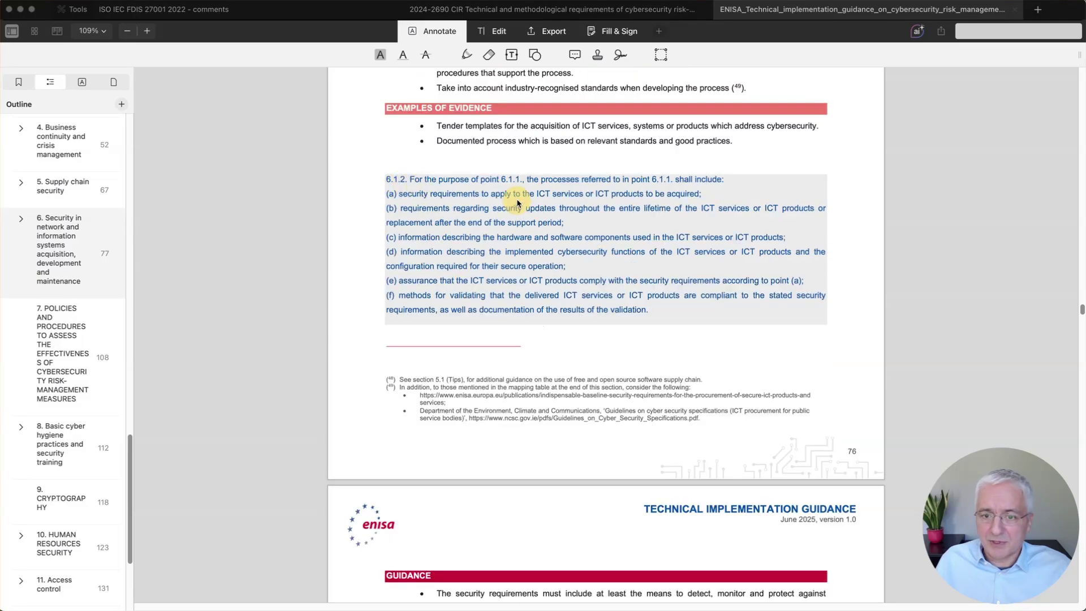
pyautogui.scroll(-2, 507, 229)
pyautogui.scroll(-4, 507, 230)
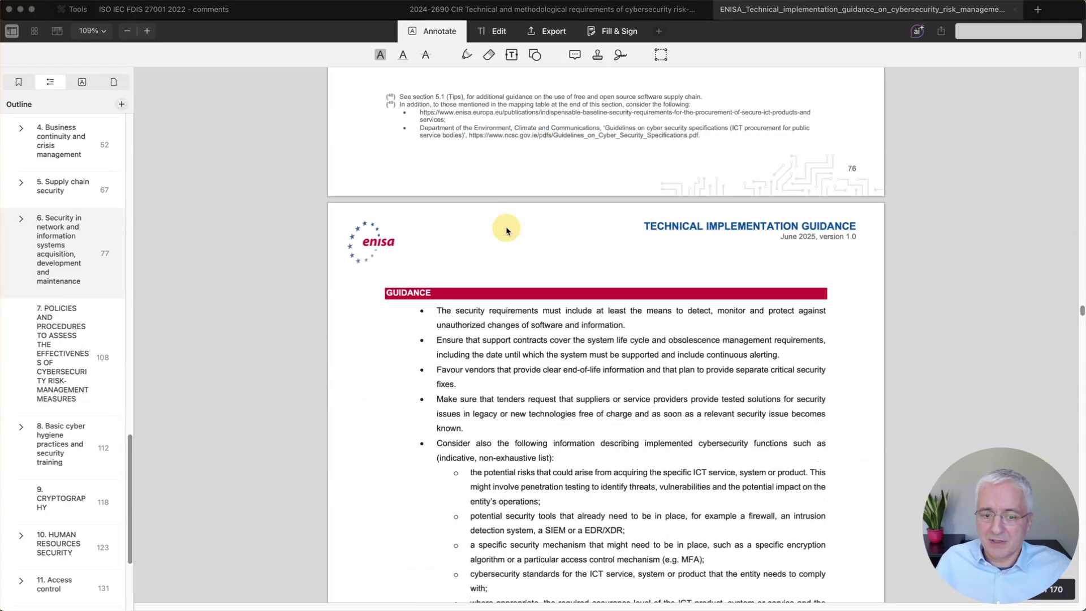
pyautogui.scroll(-2, 504, 228)
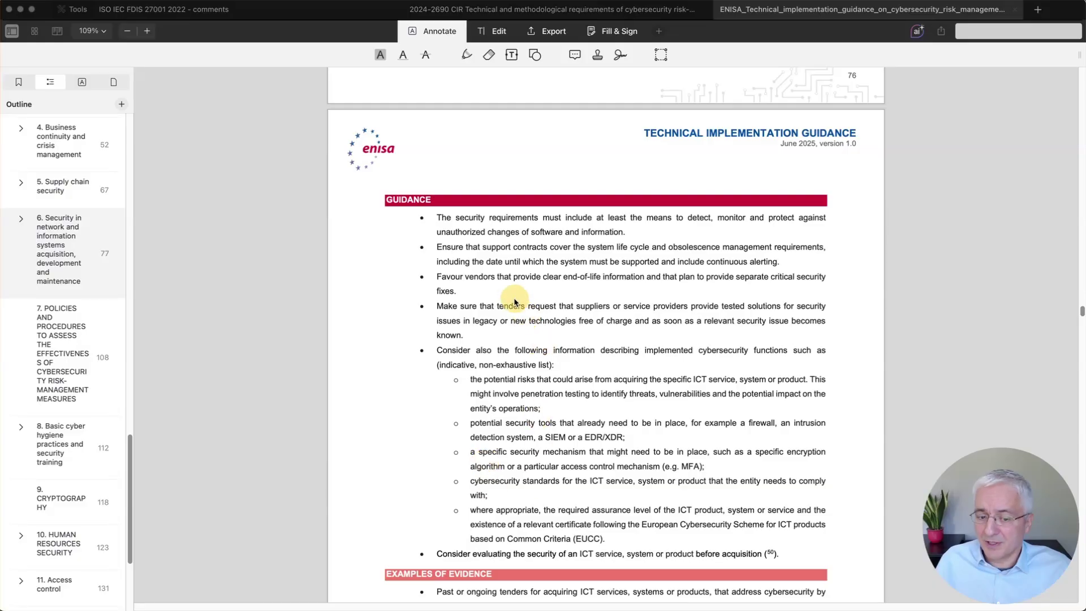
pyautogui.scroll(-8, 513, 298)
pyautogui.scroll(-4, 514, 298)
pyautogui.scroll(-2, 514, 298)
pyautogui.scroll(-7, 513, 299)
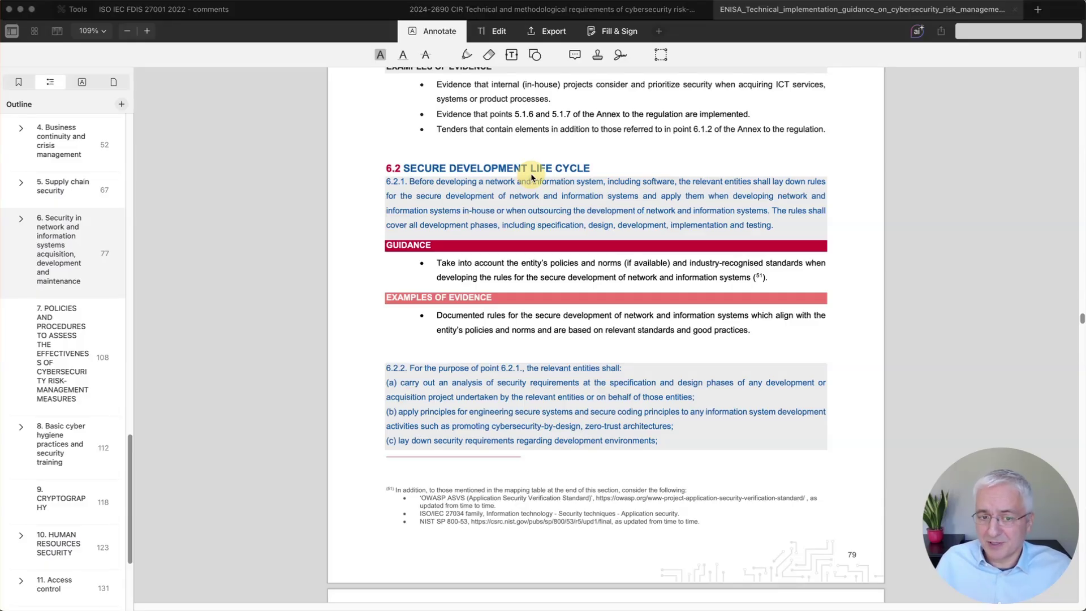
pyautogui.scroll(-1, 488, 163)
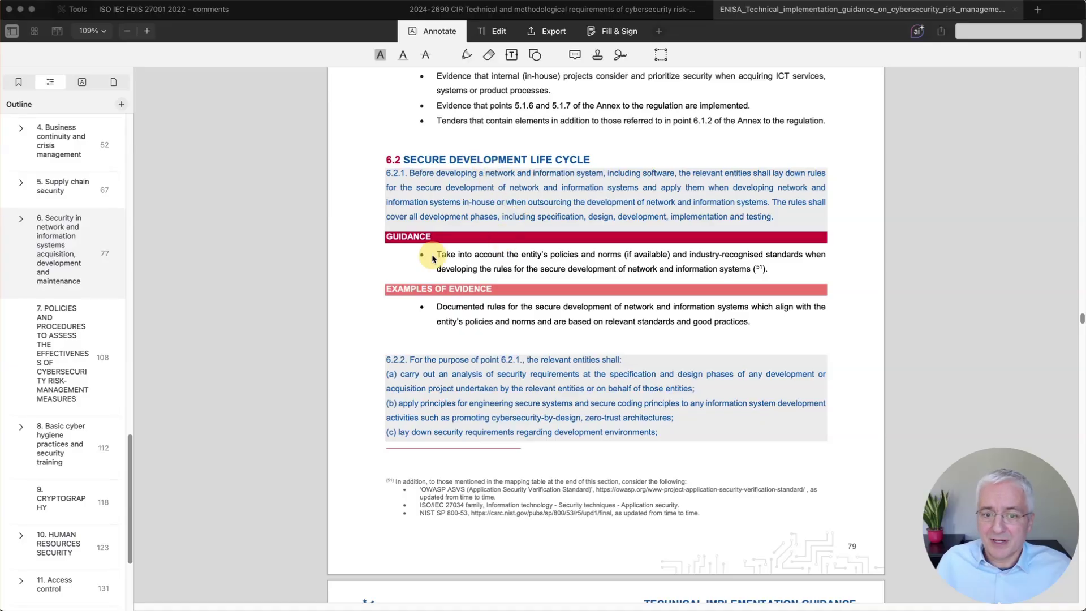
pyautogui.scroll(-1, 478, 268)
pyautogui.scroll(-2, 479, 265)
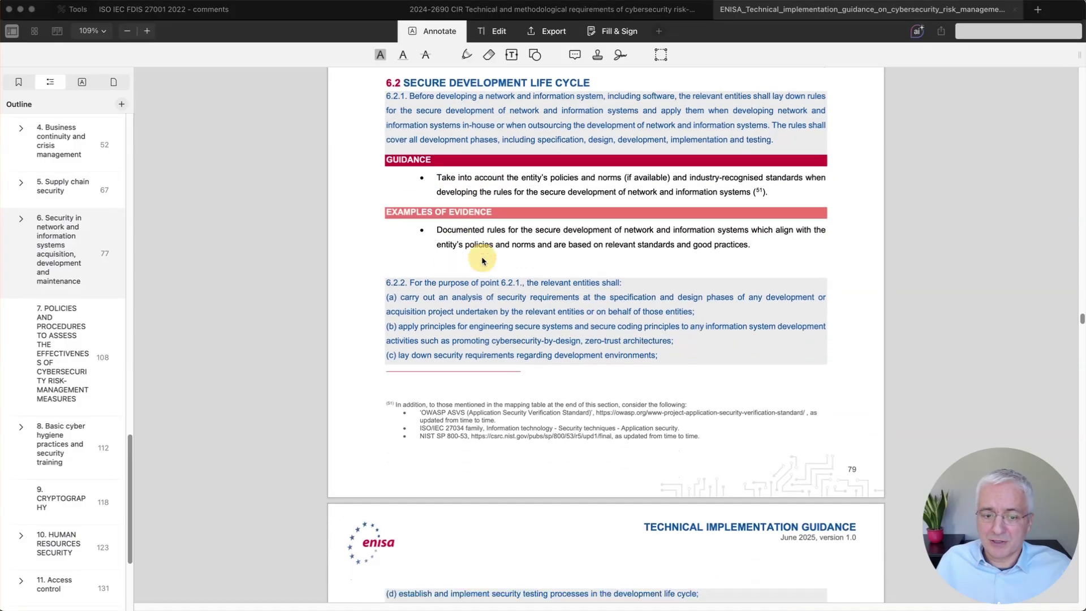
pyautogui.scroll(-10, 482, 262)
pyautogui.scroll(3, 485, 259)
pyautogui.scroll(3, 485, 259)
pyautogui.scroll(2, 476, 212)
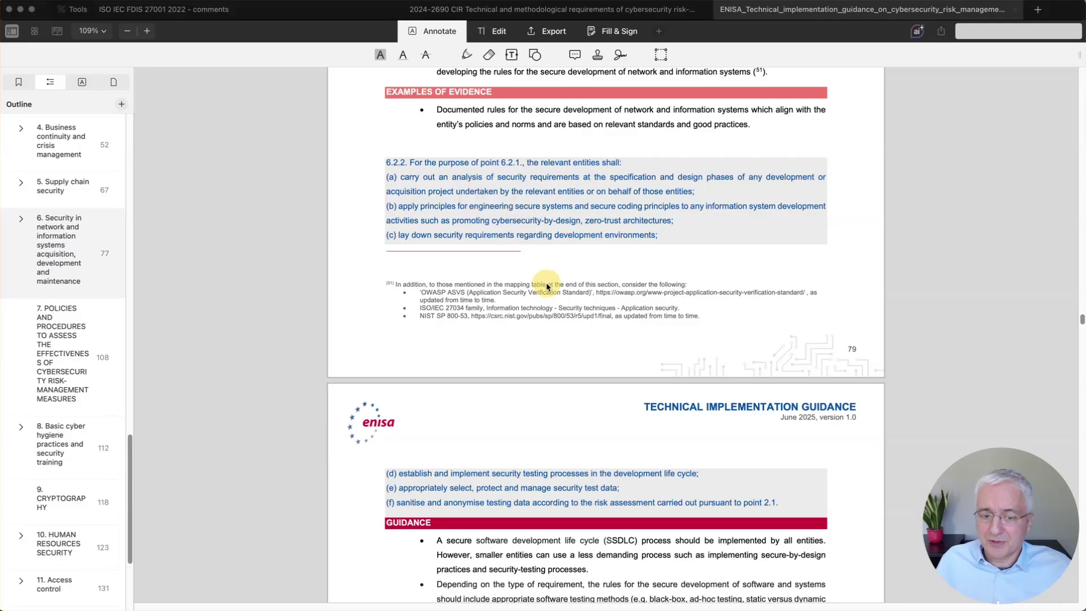
pyautogui.scroll(-8, 546, 285)
pyautogui.scroll(-2, 547, 284)
pyautogui.scroll(-1, 548, 297)
pyautogui.scroll(-1, 547, 310)
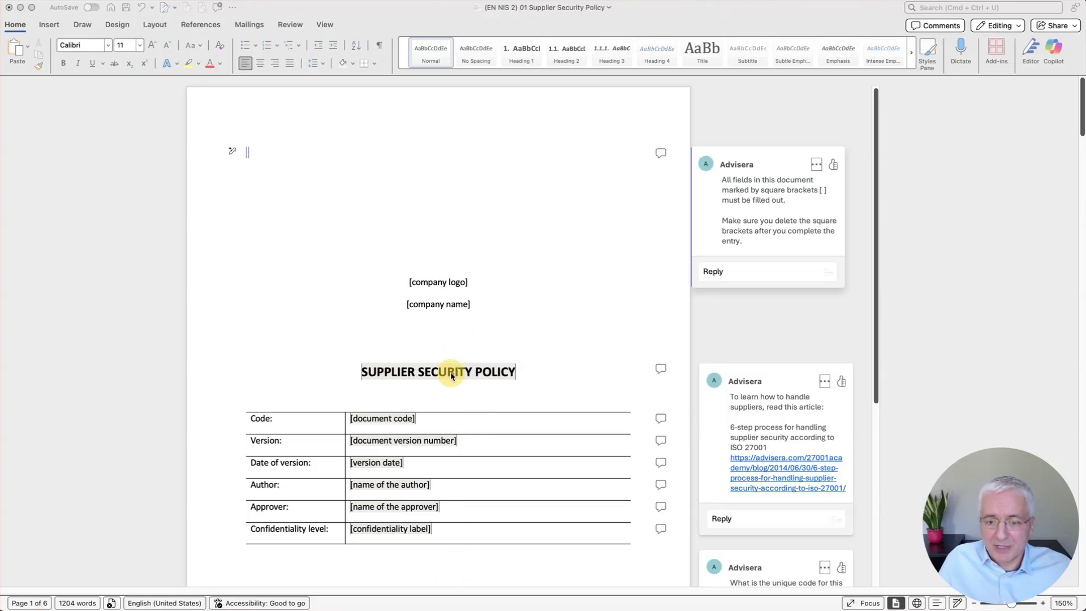
pyautogui.scroll(-3, 481, 337)
pyautogui.scroll(-5, 481, 337)
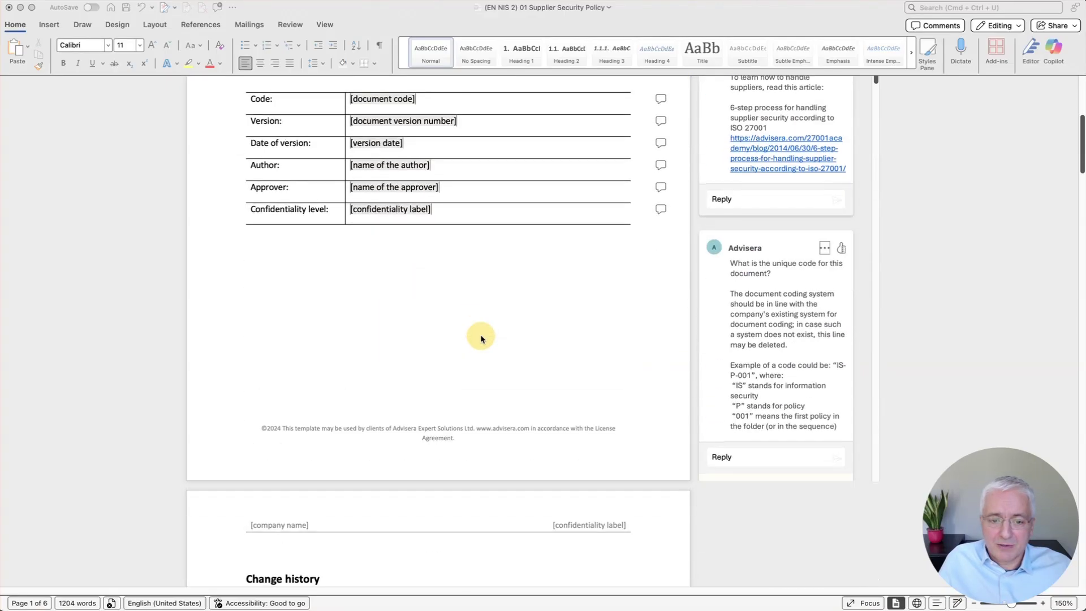
pyautogui.scroll(-5, 480, 338)
pyautogui.scroll(-3, 480, 338)
pyautogui.scroll(-5, 480, 338)
pyautogui.scroll(-4, 481, 338)
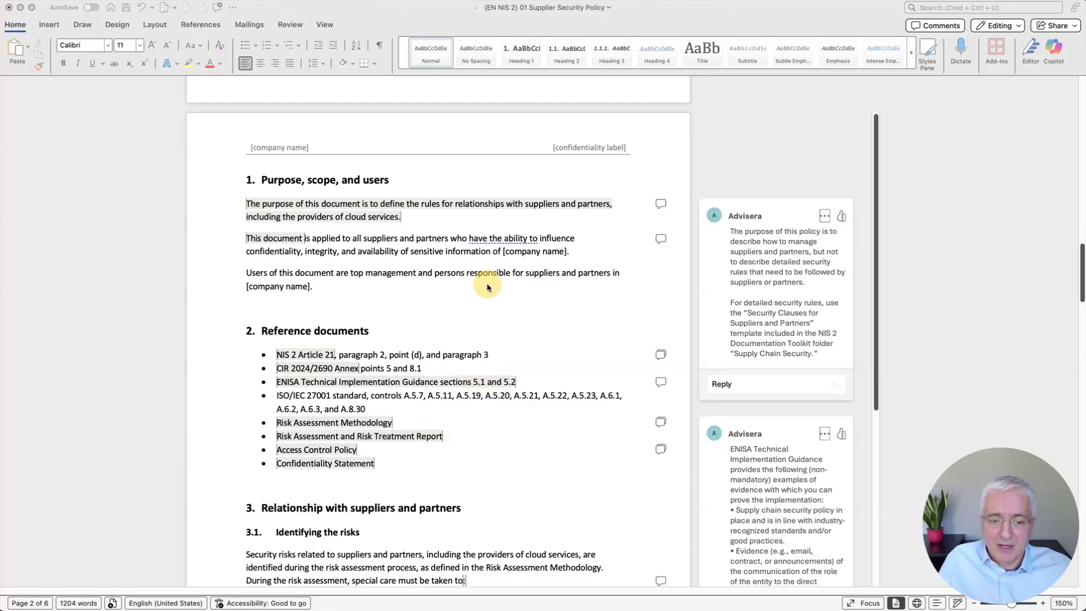
pyautogui.scroll(-2, 485, 286)
pyautogui.scroll(-3, 488, 288)
pyautogui.scroll(-2, 488, 288)
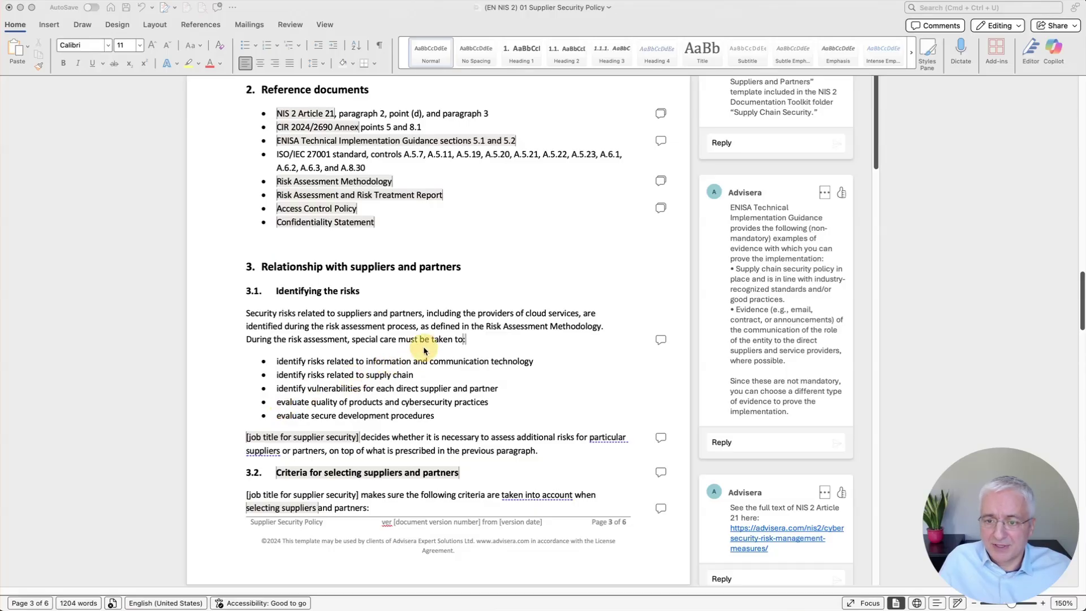
pyautogui.scroll(-3, 437, 352)
pyautogui.scroll(-2, 441, 357)
pyautogui.scroll(-2, 441, 352)
pyautogui.scroll(-2, 441, 353)
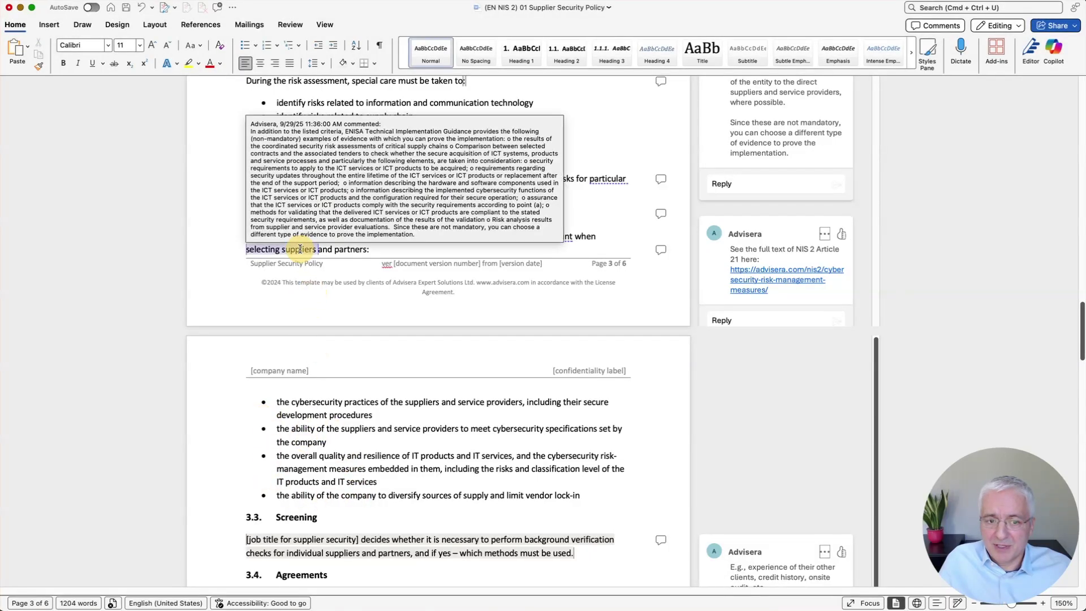
# Step: Dismiss the comment preview and expand the Advisera comment on selecting suppliers
pyautogui.click(300, 249)
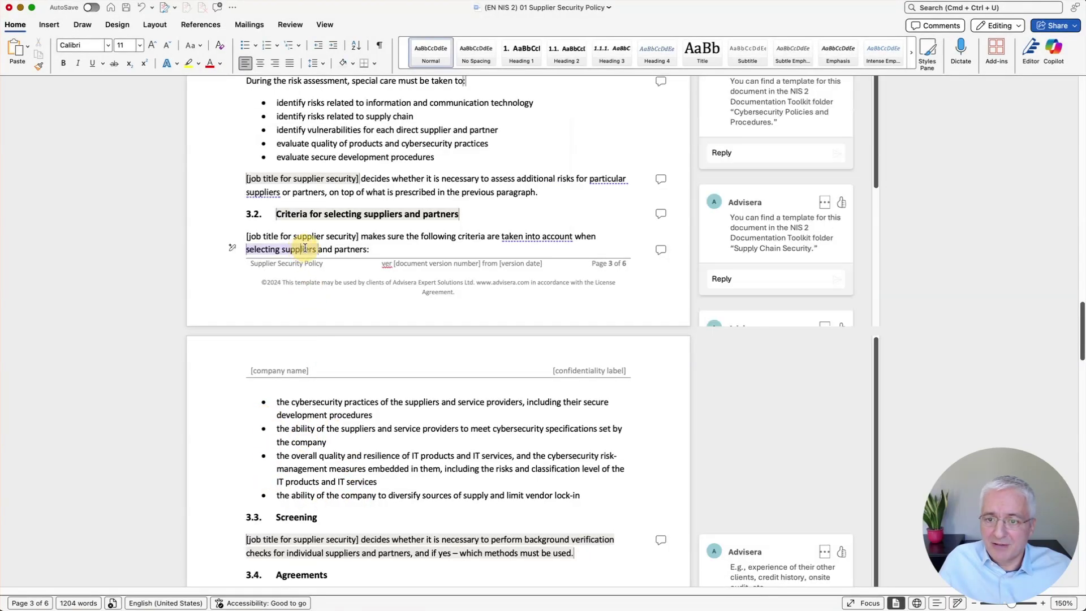
pyautogui.click(659, 251)
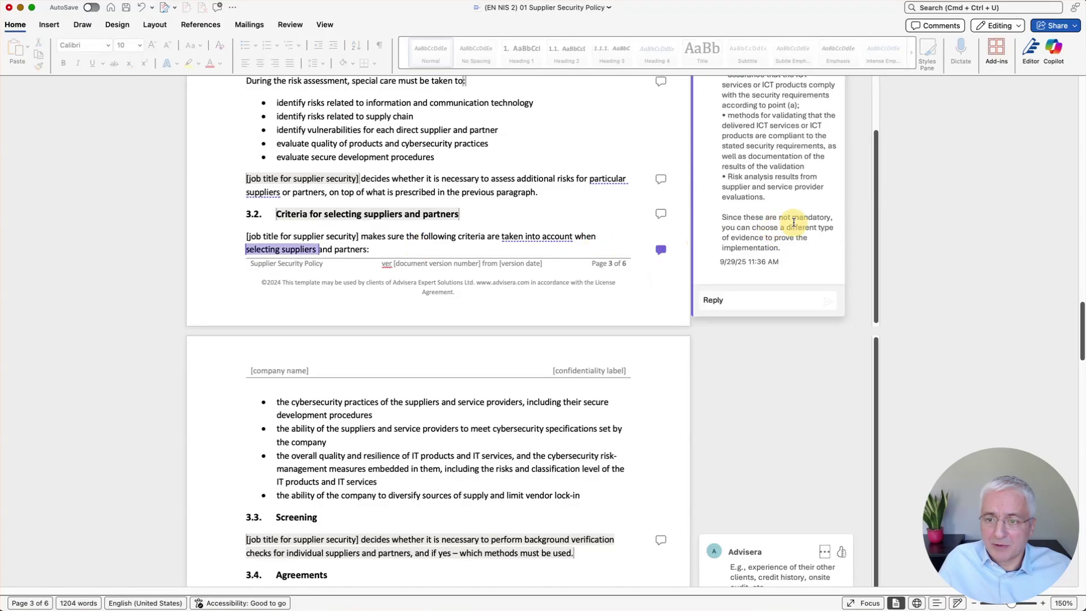
pyautogui.scroll(5, 793, 222)
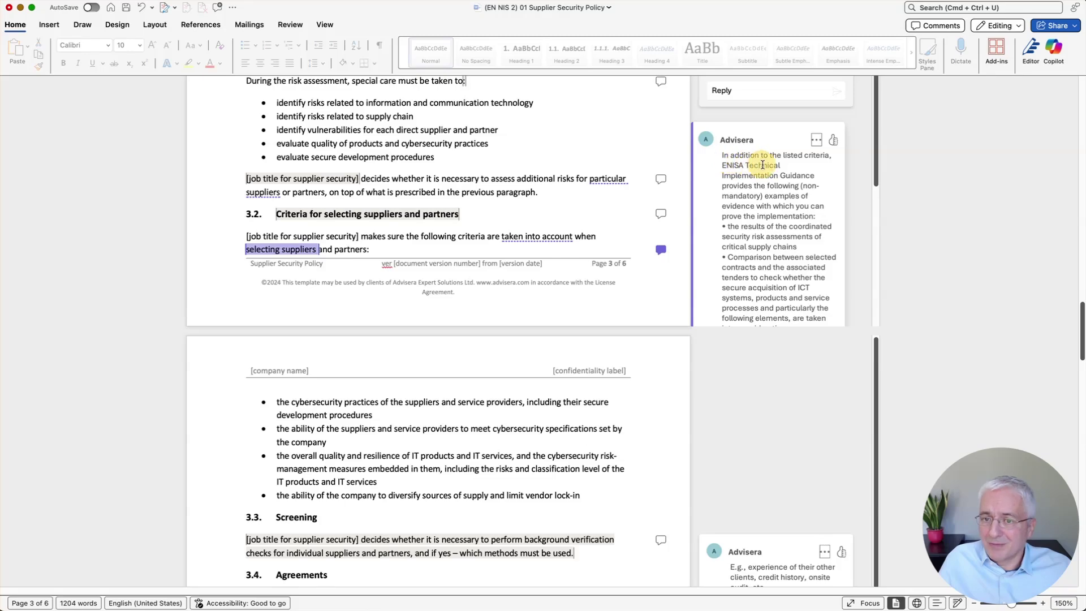
pyautogui.scroll(-1, 765, 182)
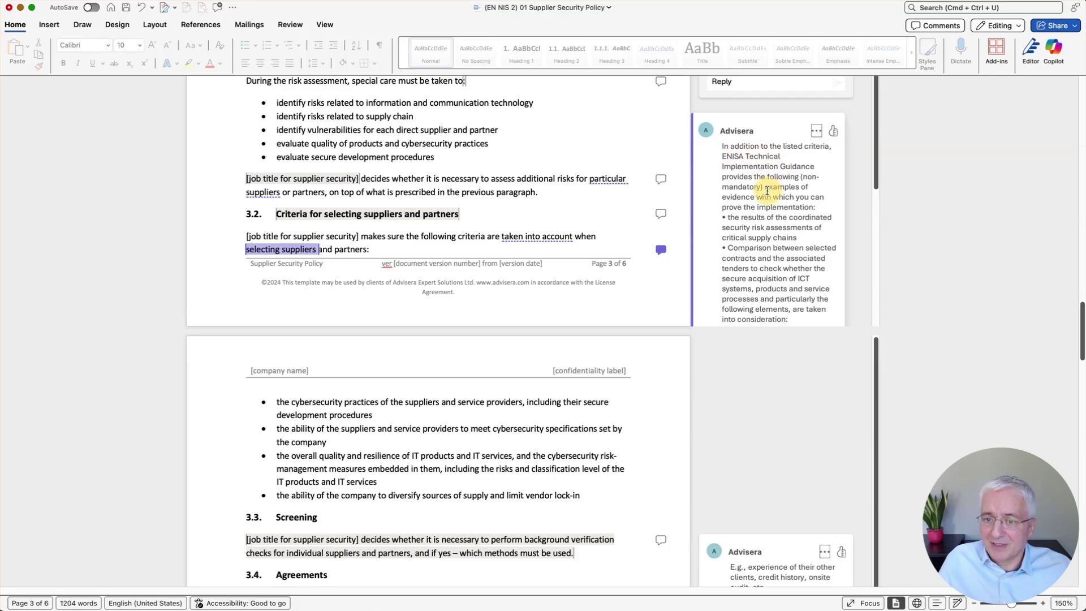
pyautogui.scroll(-1, 766, 189)
pyautogui.scroll(-1, 752, 194)
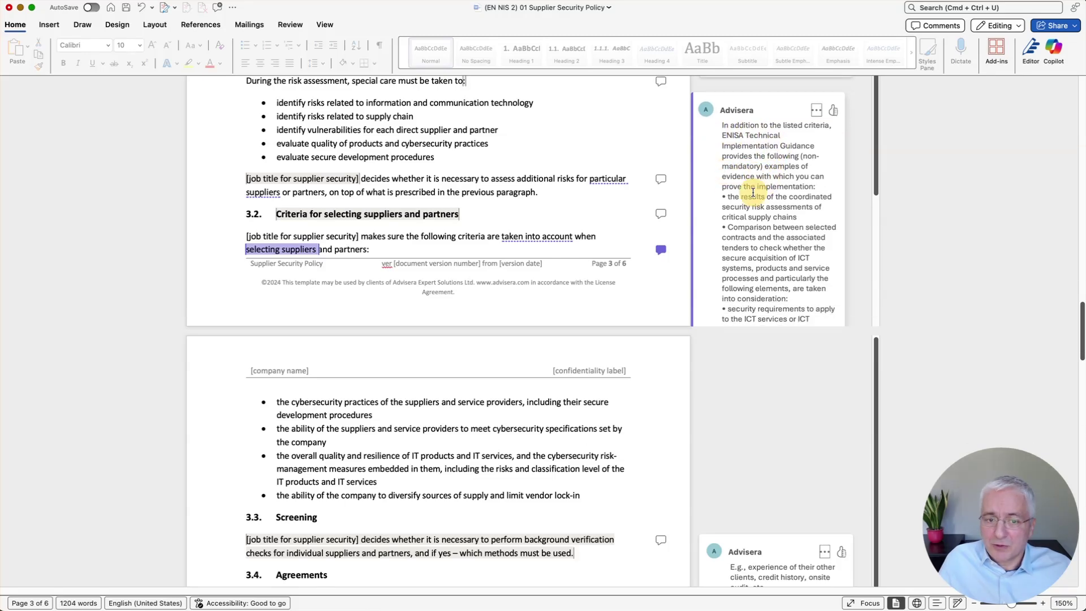
pyautogui.scroll(-1, 789, 206)
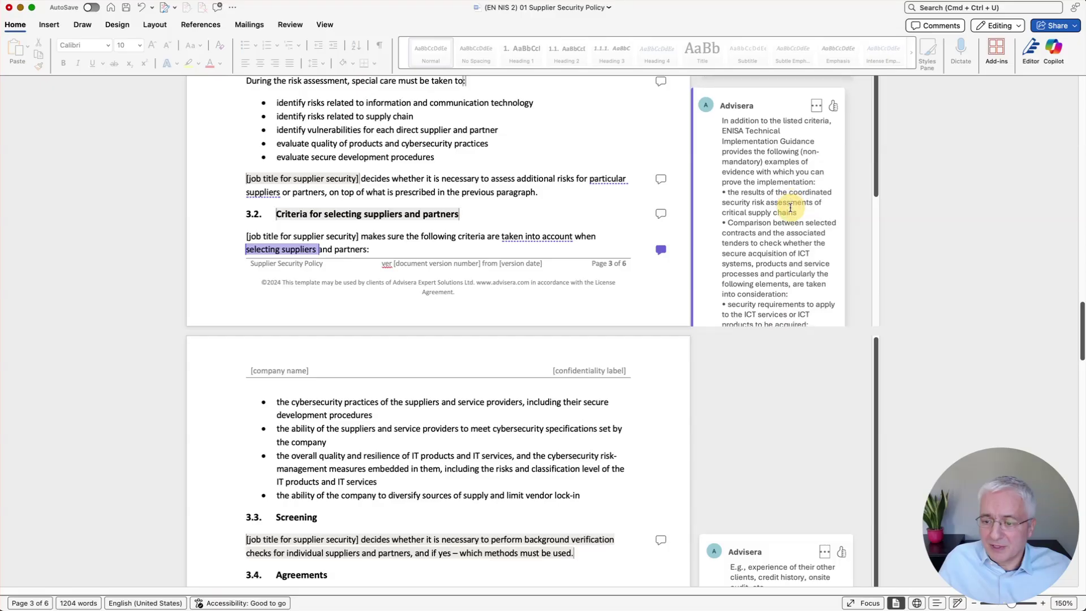
pyautogui.scroll(-1, 789, 206)
pyautogui.scroll(-3, 790, 207)
pyautogui.scroll(-3, 790, 207)
pyautogui.scroll(-2, 790, 207)
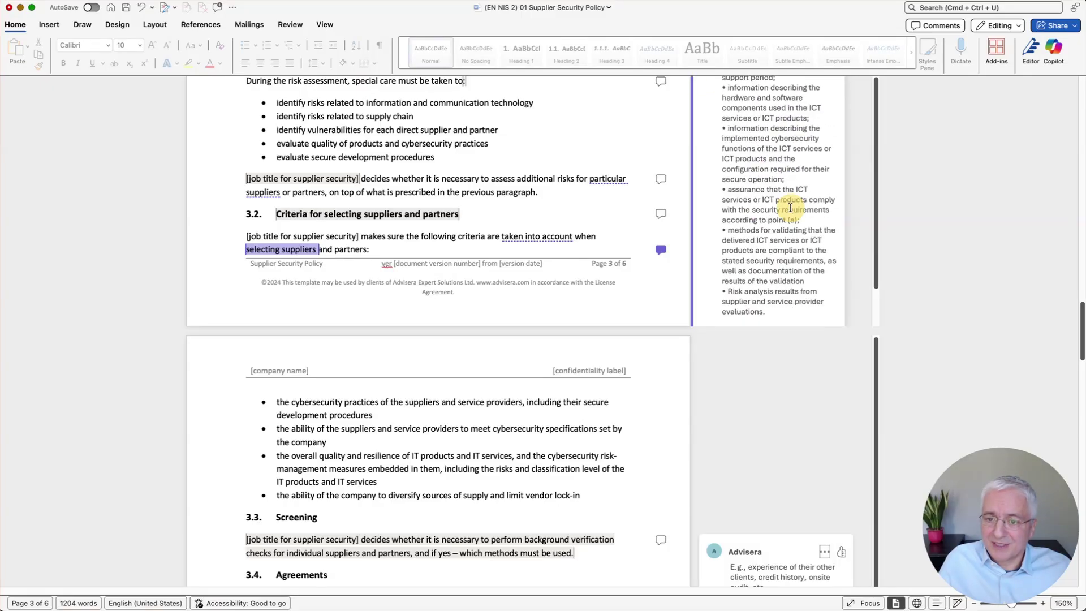
pyautogui.scroll(-2, 790, 208)
pyautogui.scroll(-2, 790, 208)
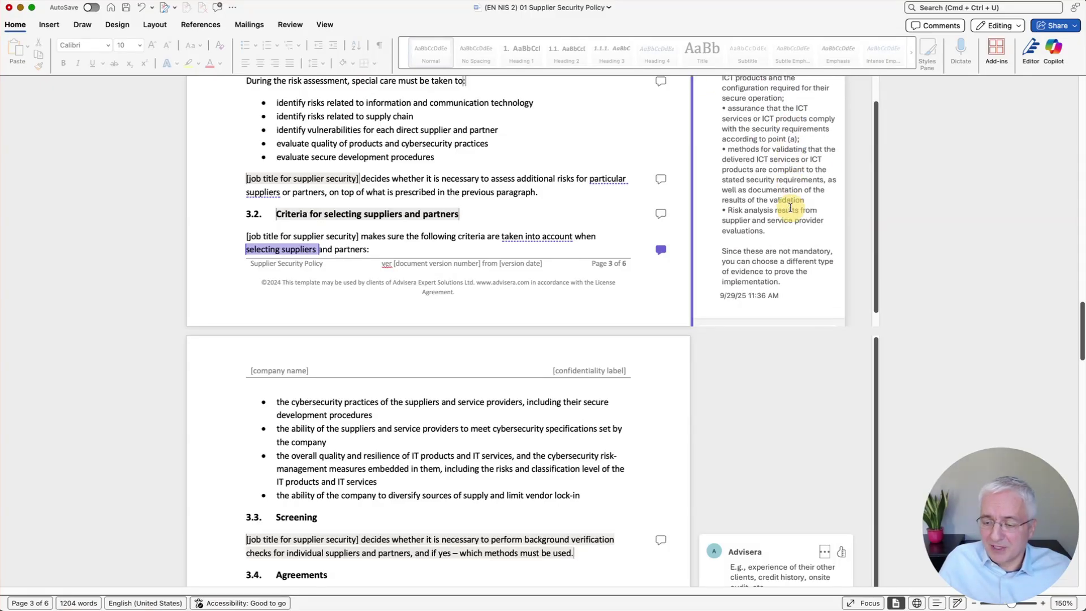